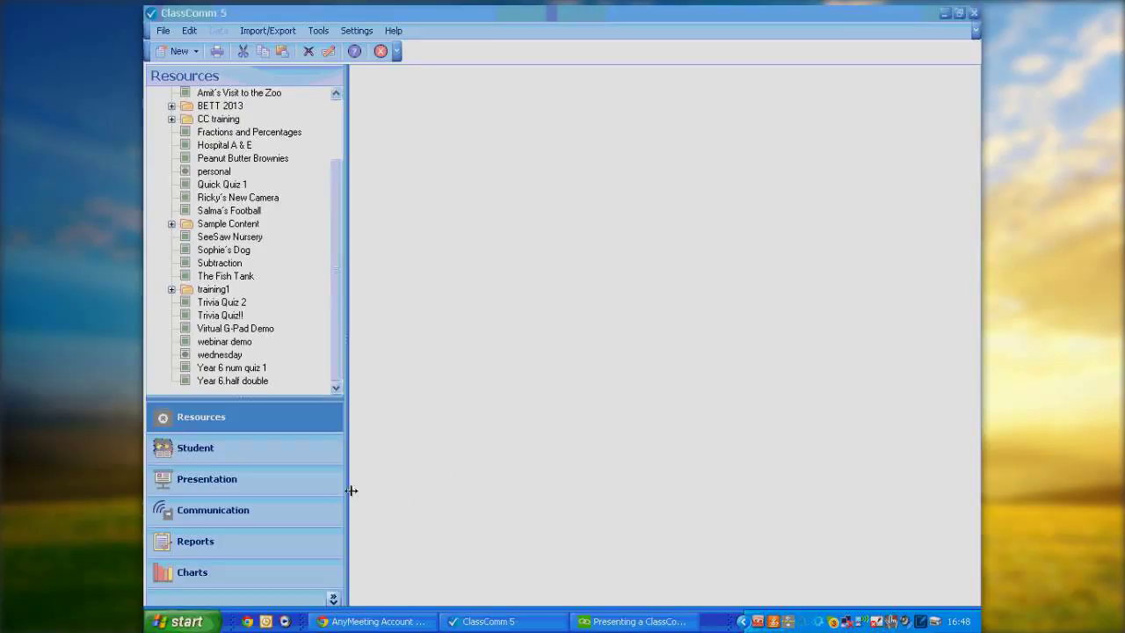
- Open the handset communication overview and check which handsets are active
left_click(332, 599)
left_click(392, 525)
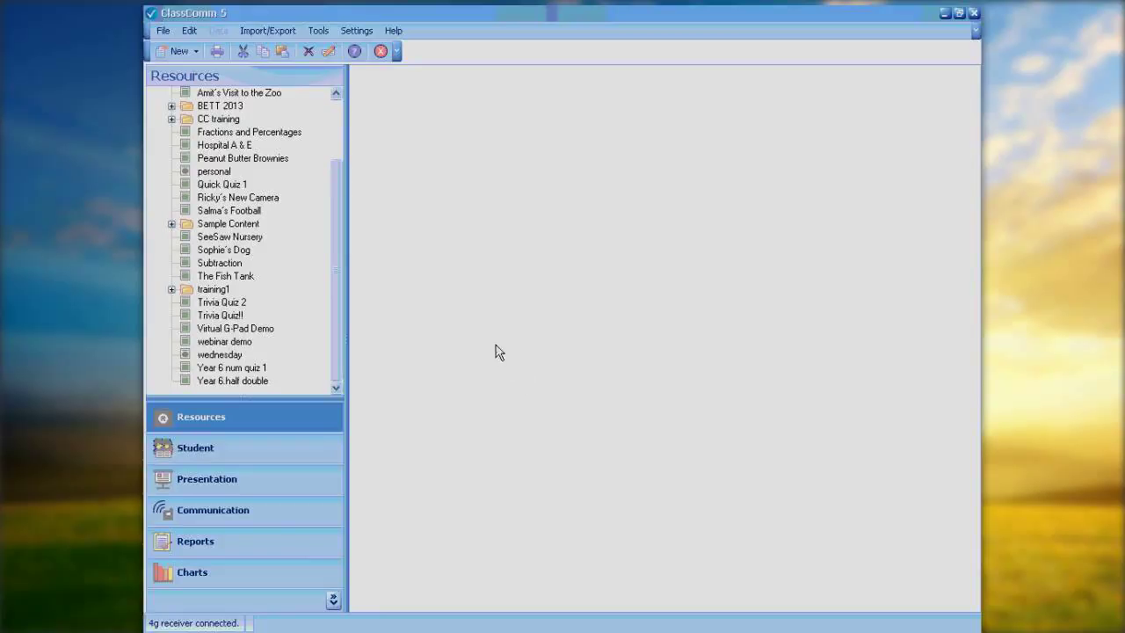
left_click(226, 509)
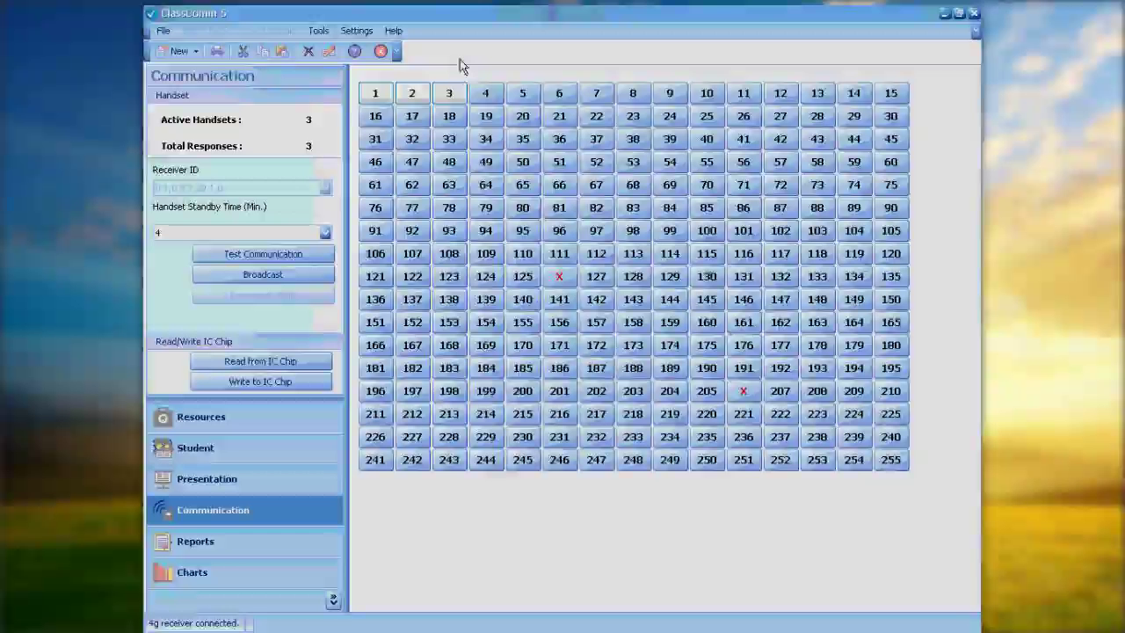
- Select the "webinar demo" activity from the resources and open its presentation settings
left_click(213, 417)
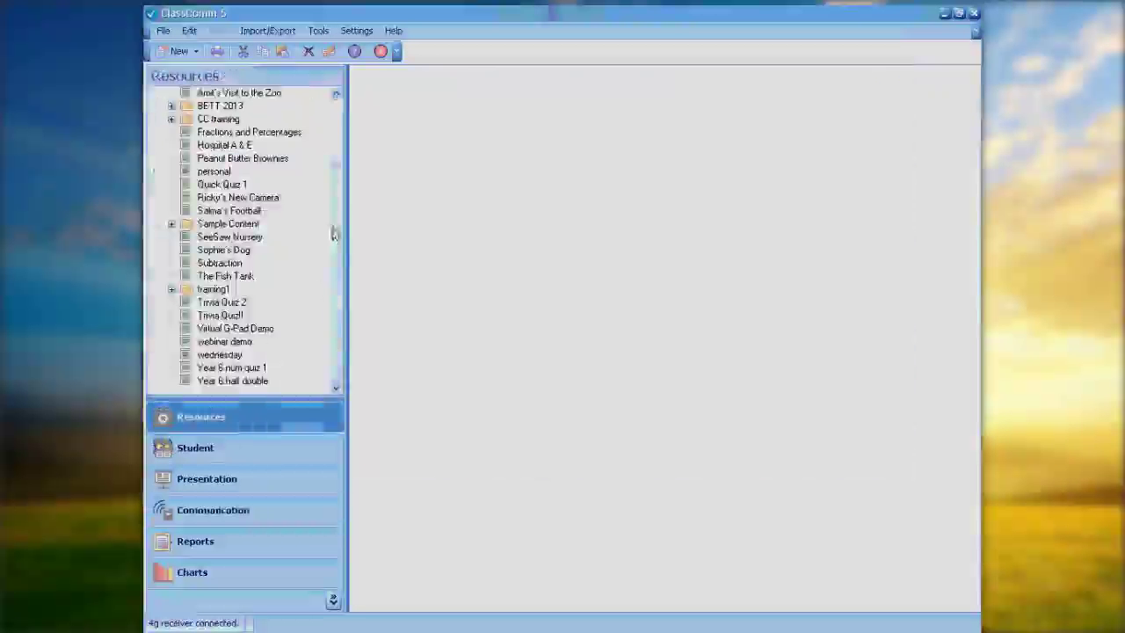
left_click(225, 344)
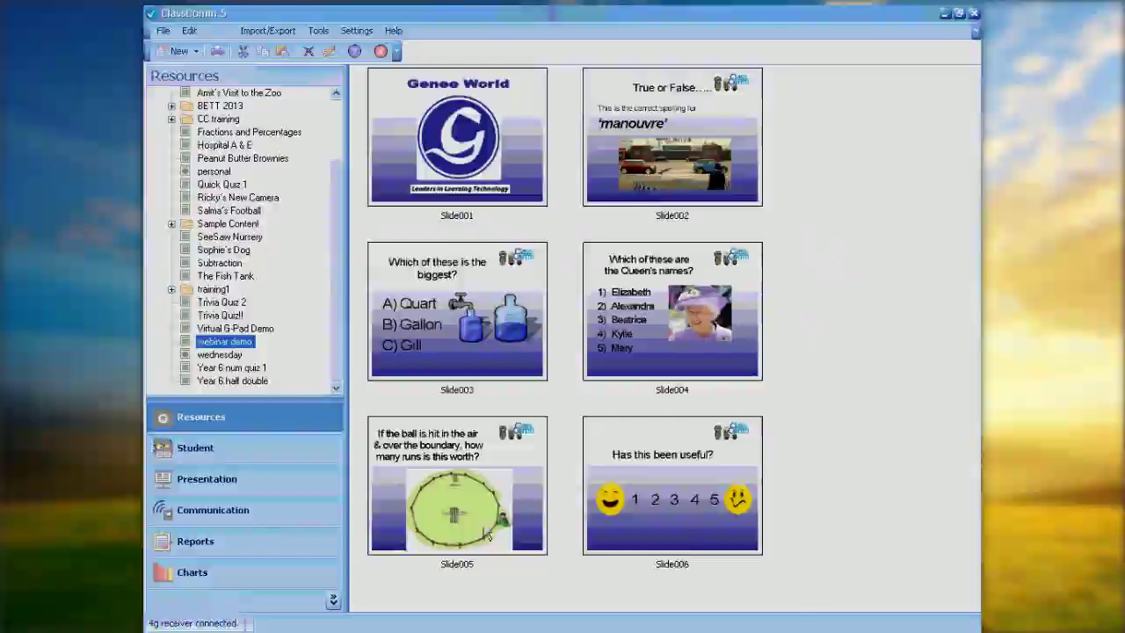
left_click(230, 479)
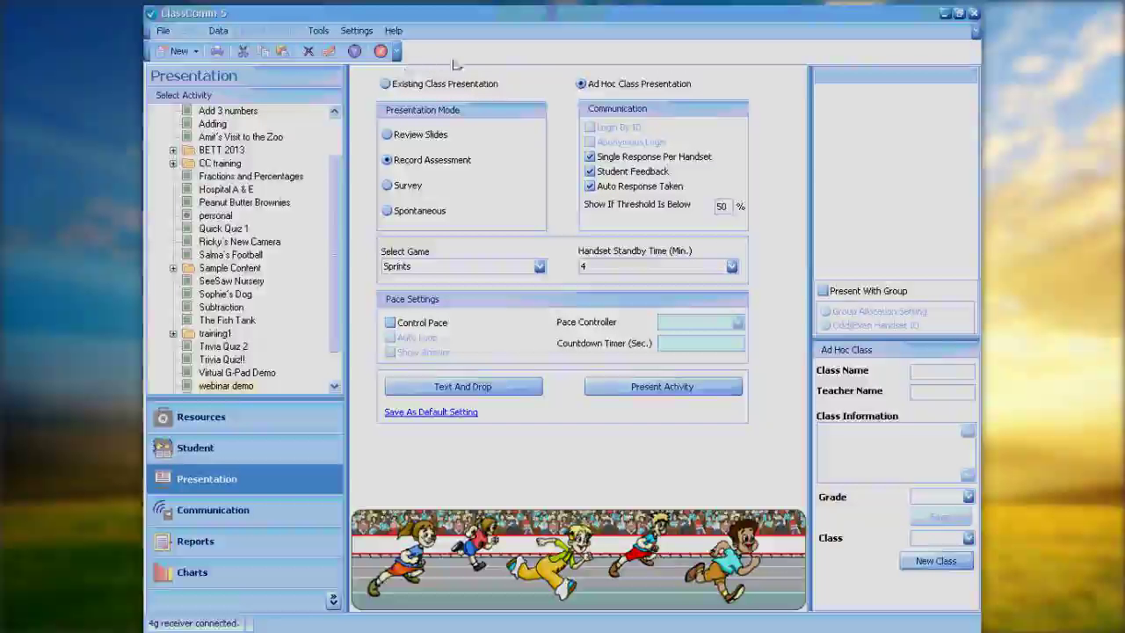
- Switch to an existing class presentation and review the student lists of the available classes
left_click(385, 84)
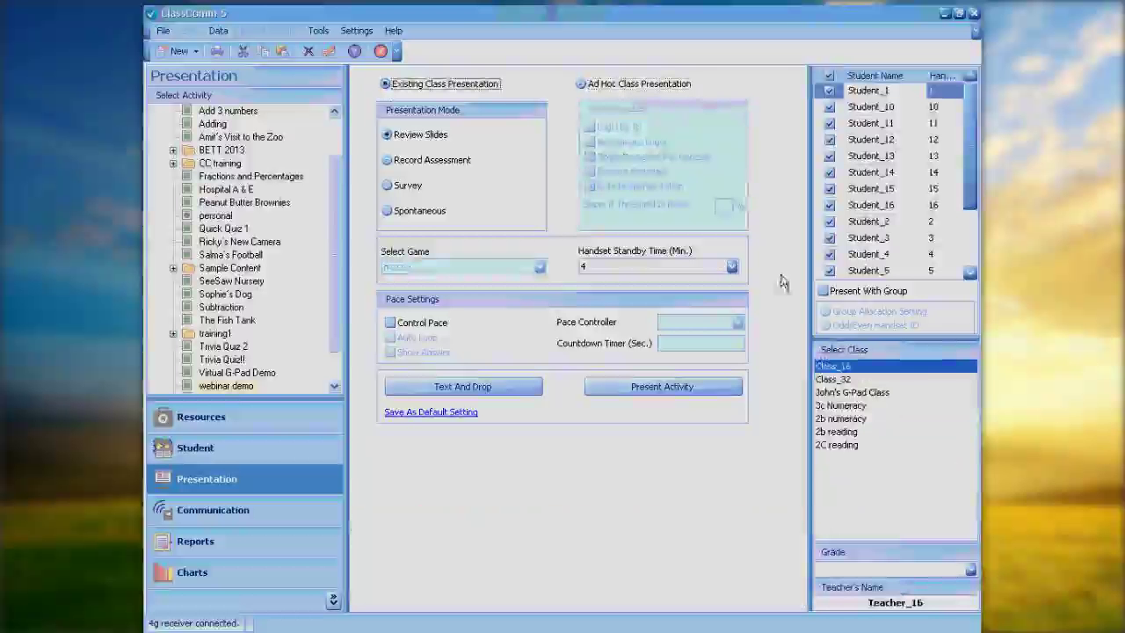
left_click(849, 393)
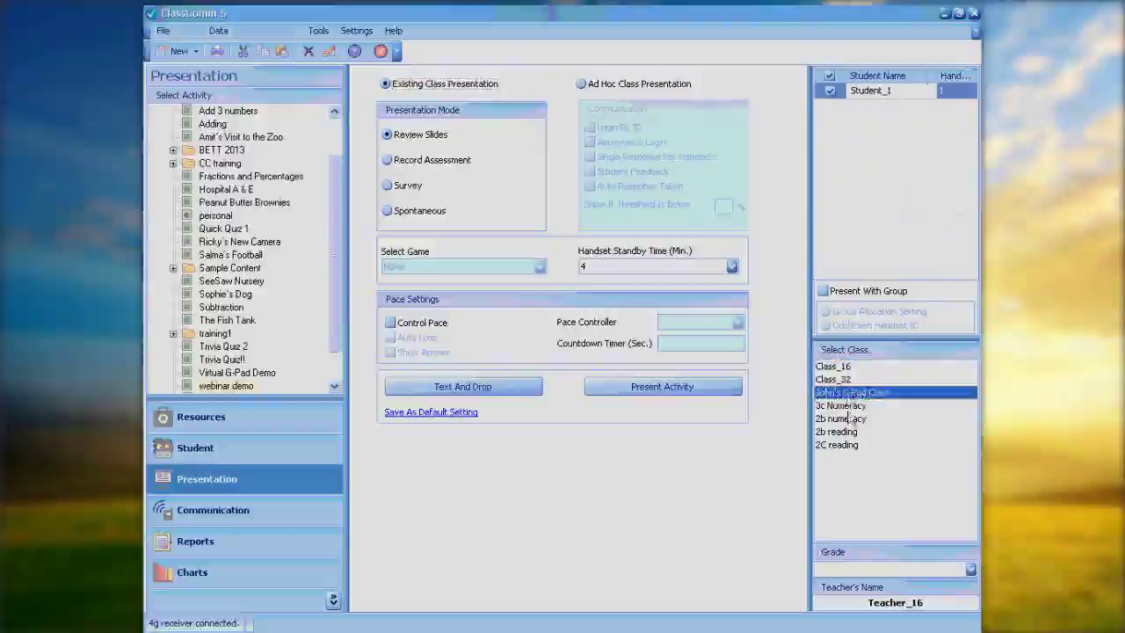
left_click(849, 406)
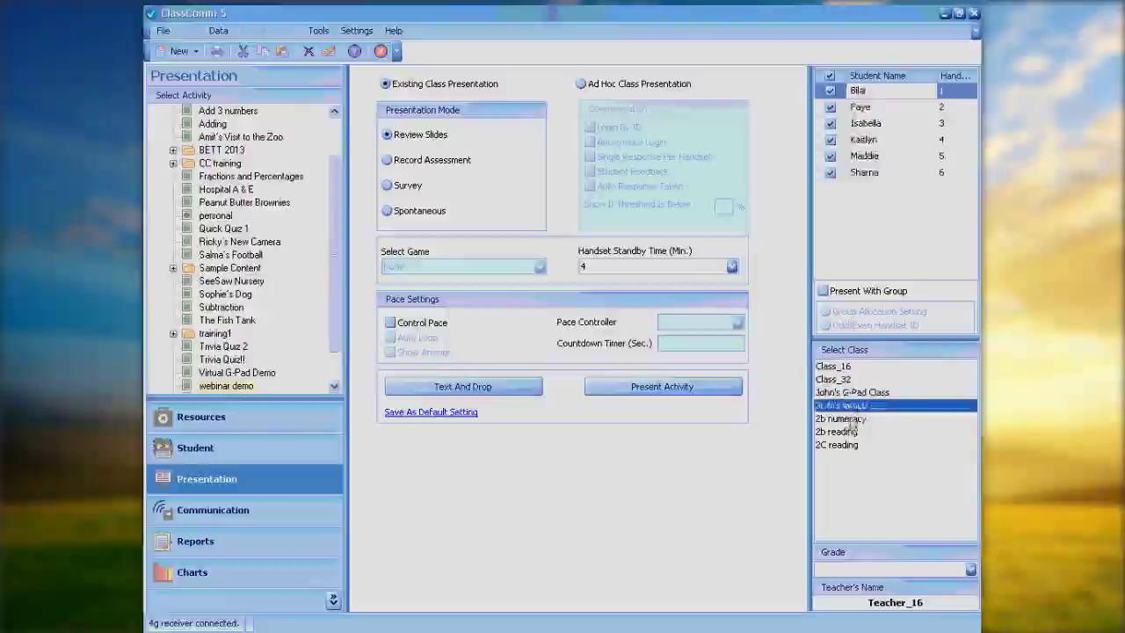
left_click(850, 420)
left_click(848, 432)
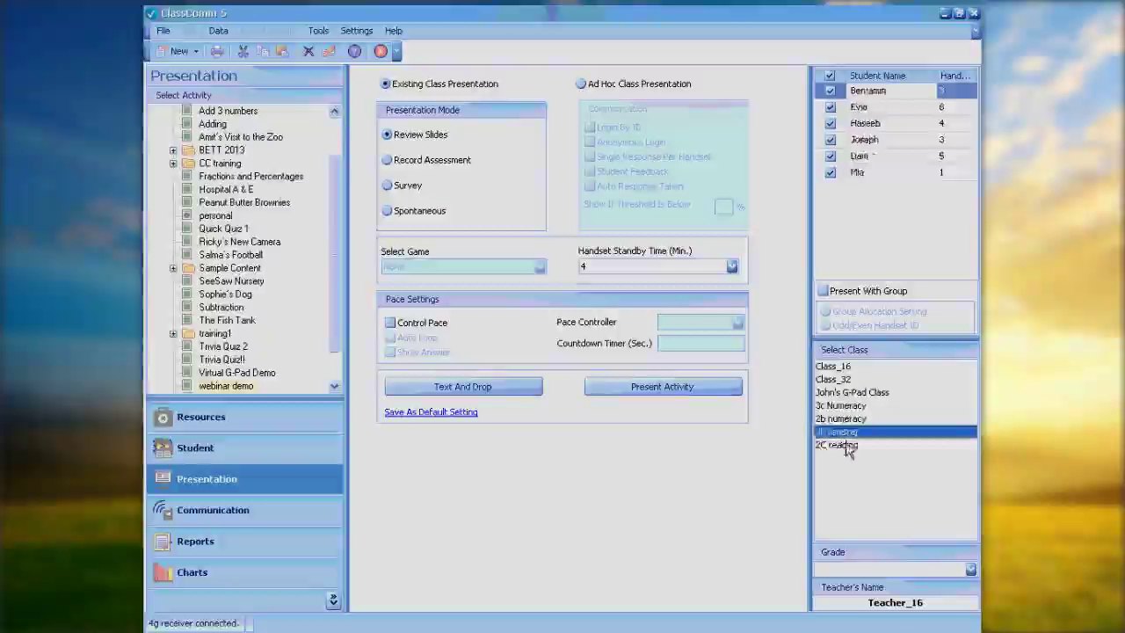
left_click(844, 445)
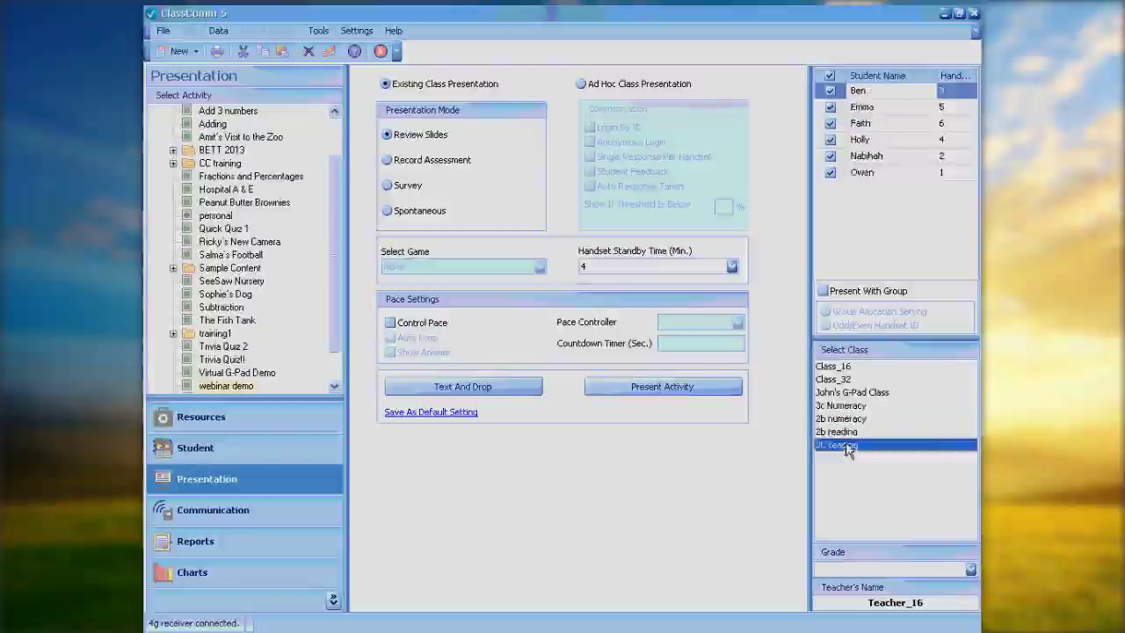
- Select Class_16 and exclude Student_10 from the presentation
left_click(838, 367)
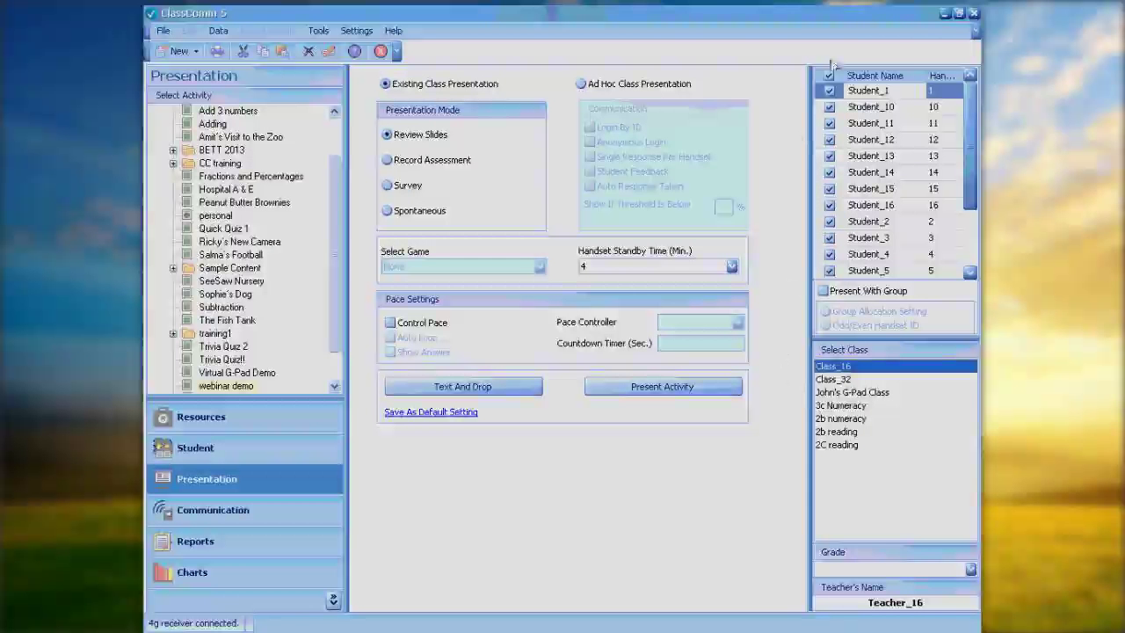
left_click(829, 108)
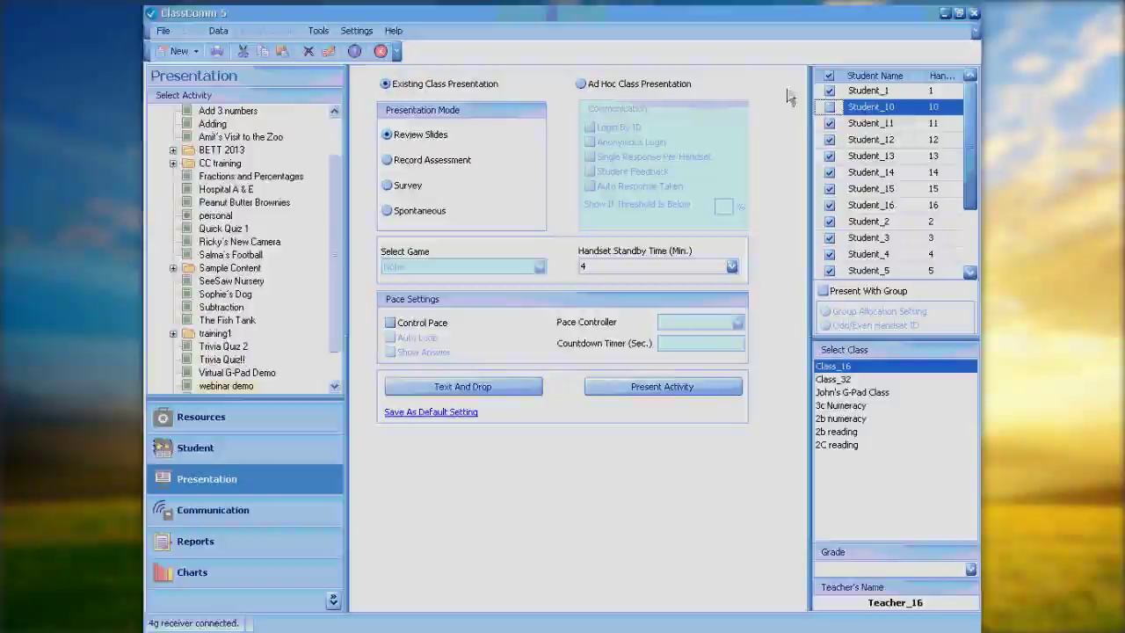
- Set up an ad hoc class presentation with single response per handset, student feedback and a 50% threshold
left_click(581, 84)
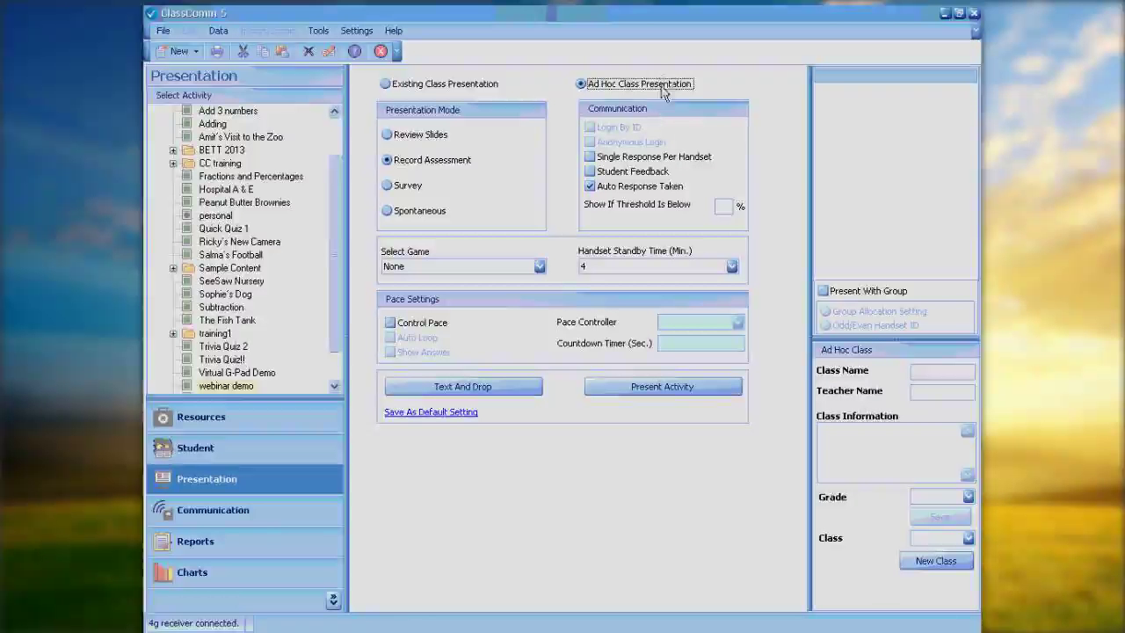
left_click(589, 158)
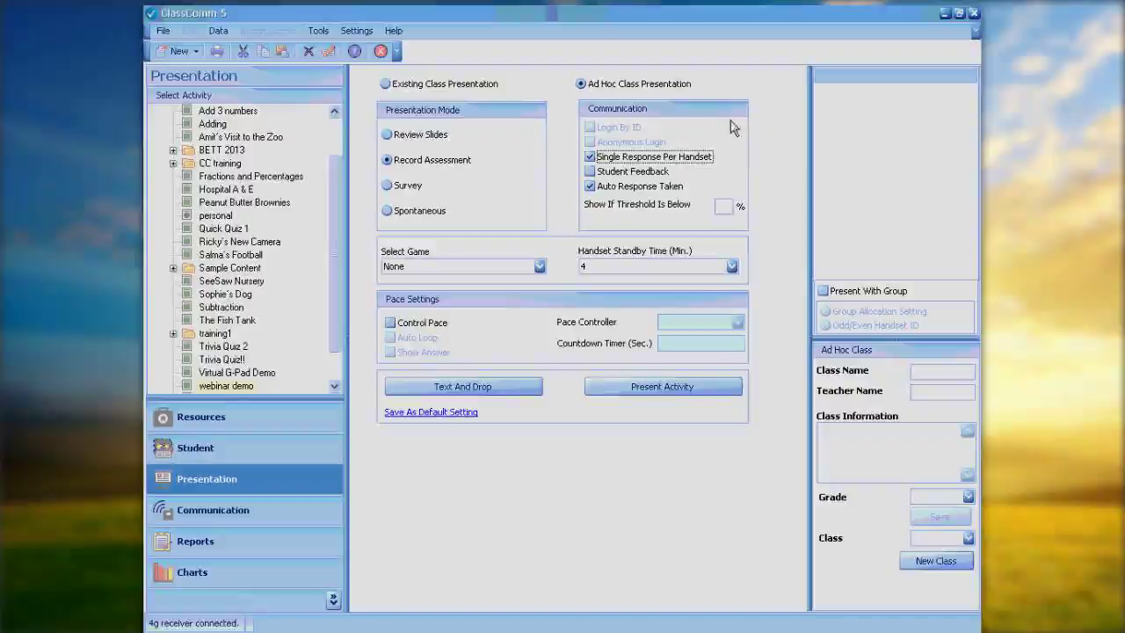
left_click(590, 172)
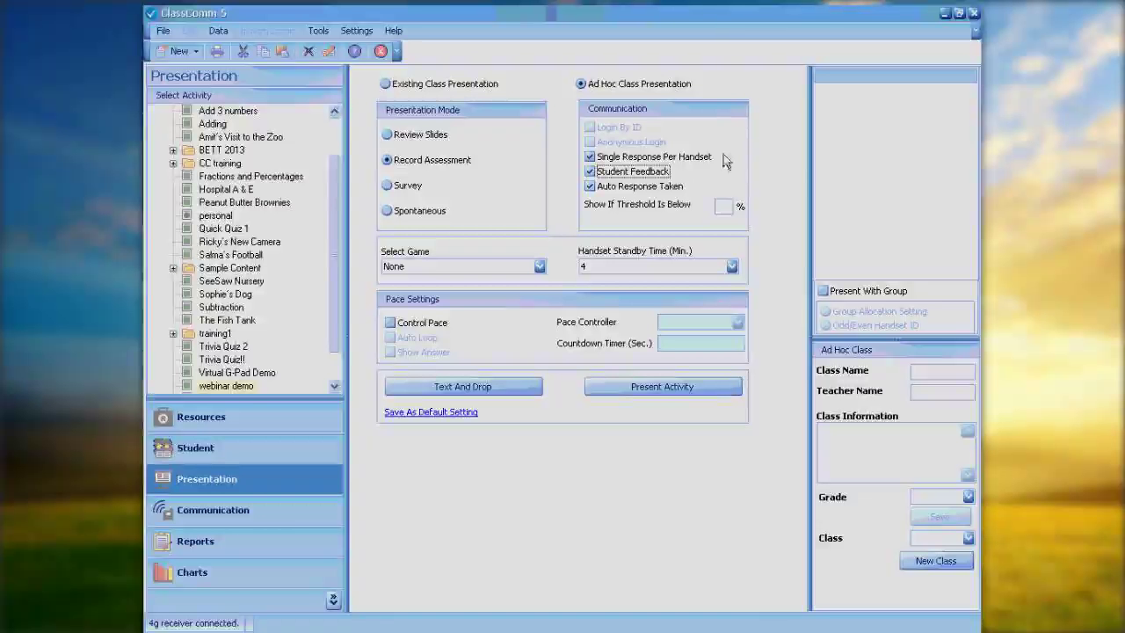
left_click(721, 206)
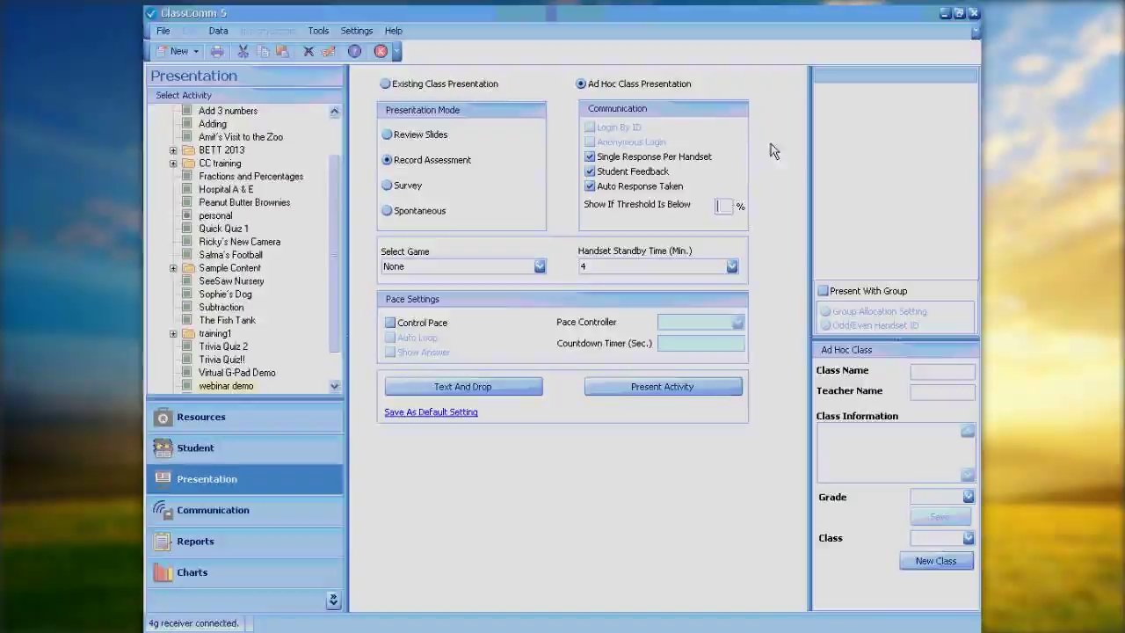
type("50")
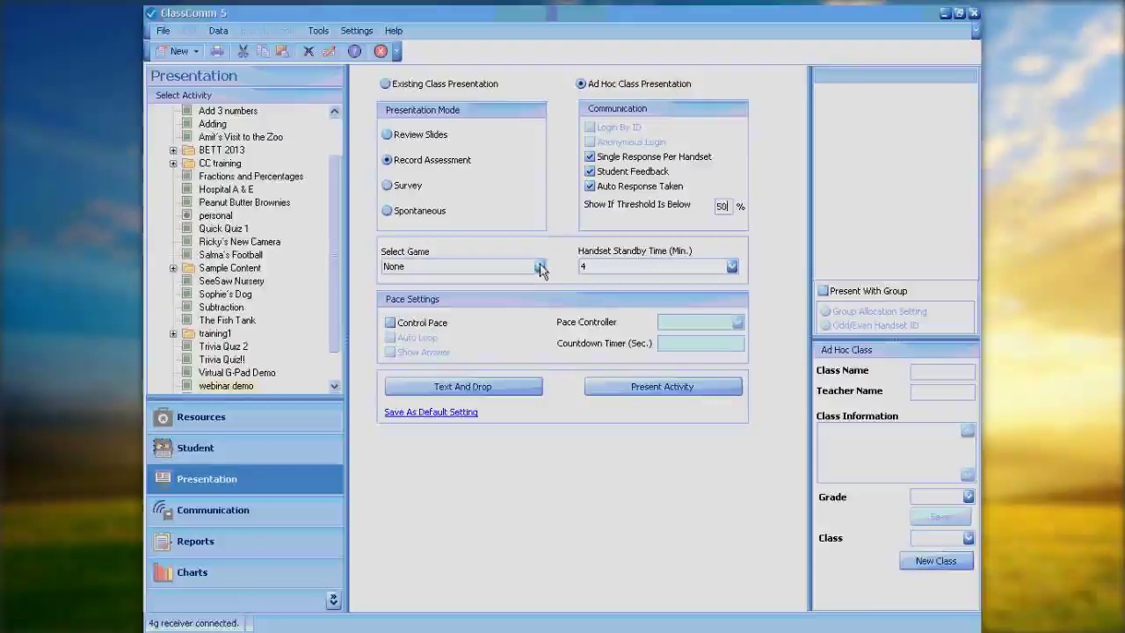
- Preview the Sprints, Car Race, Vintage Car Race, Balloon, Fire Engine and Cycle games one after another
left_click(539, 268)
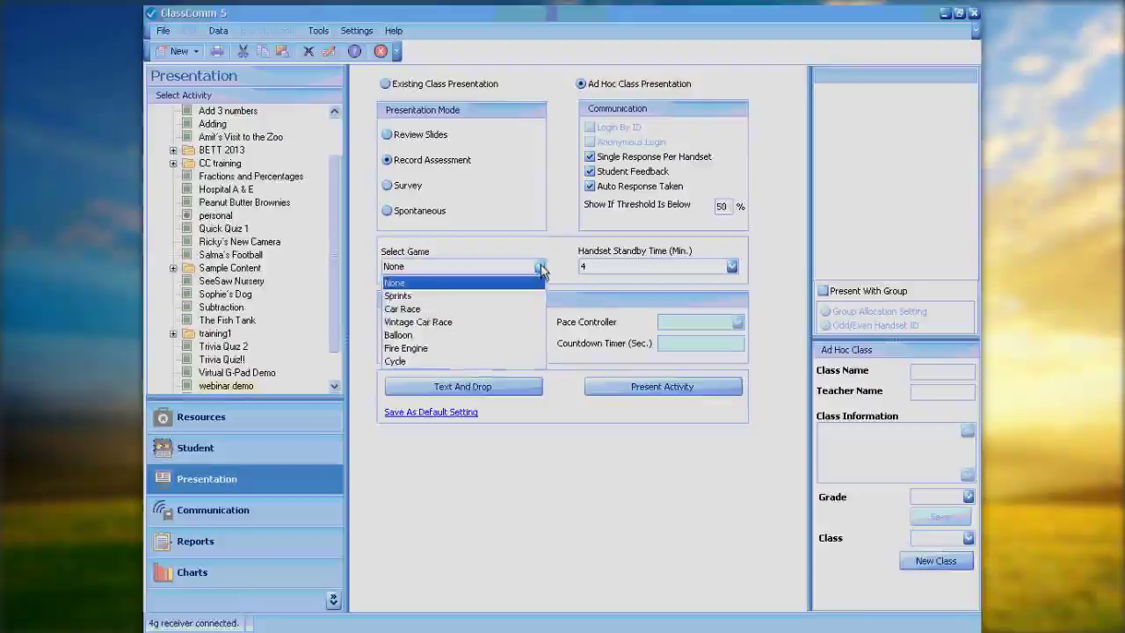
left_click(415, 303)
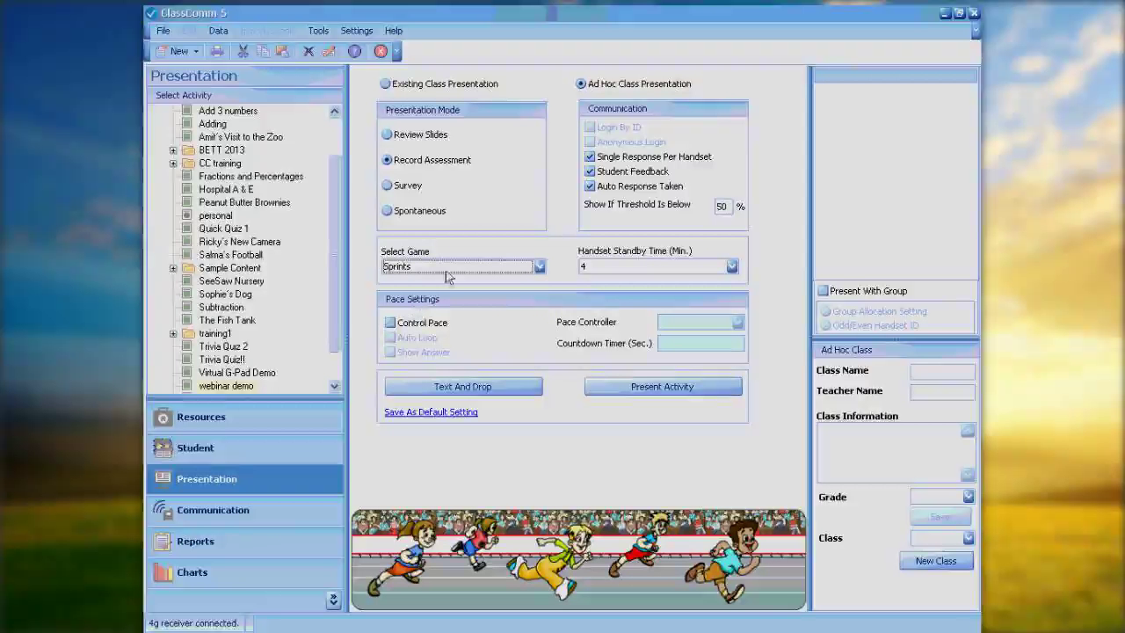
left_click(541, 267)
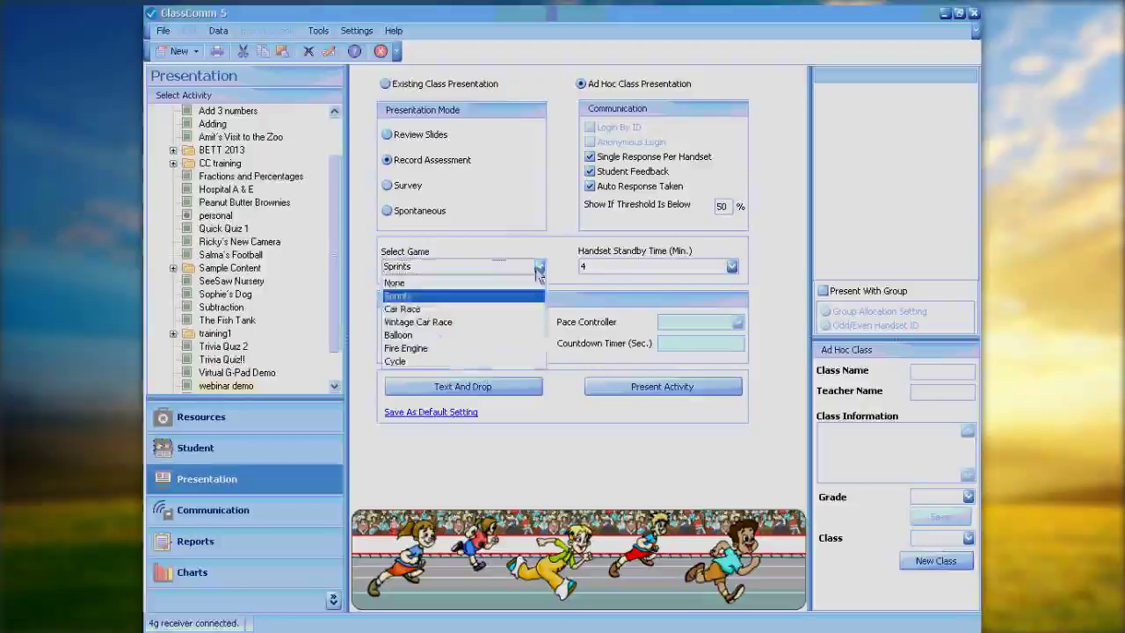
left_click(423, 313)
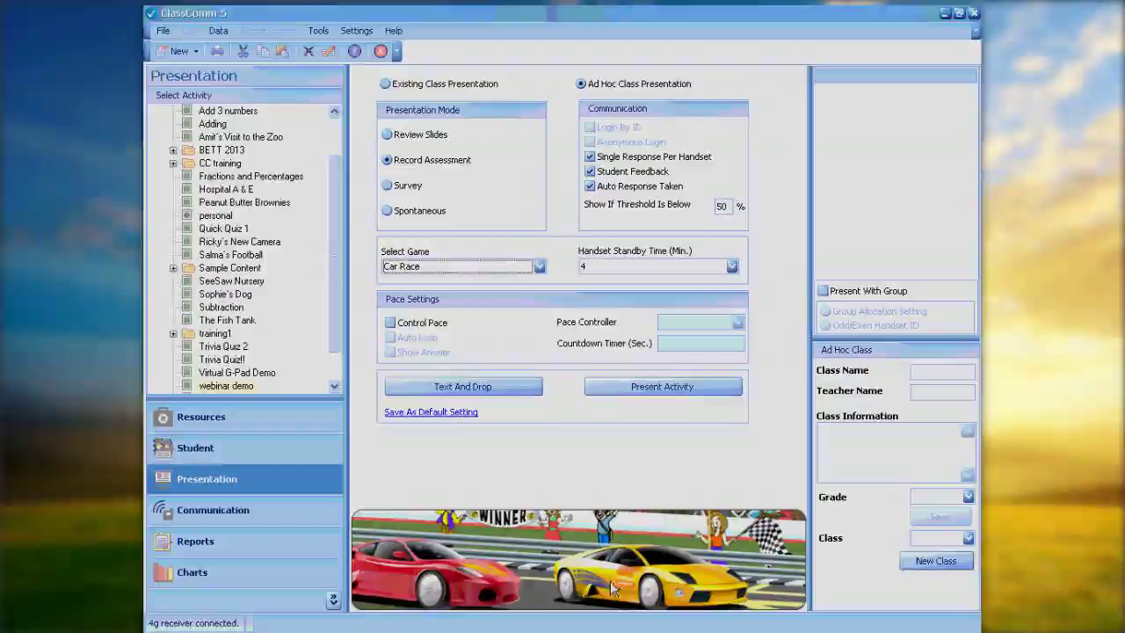
left_click(540, 267)
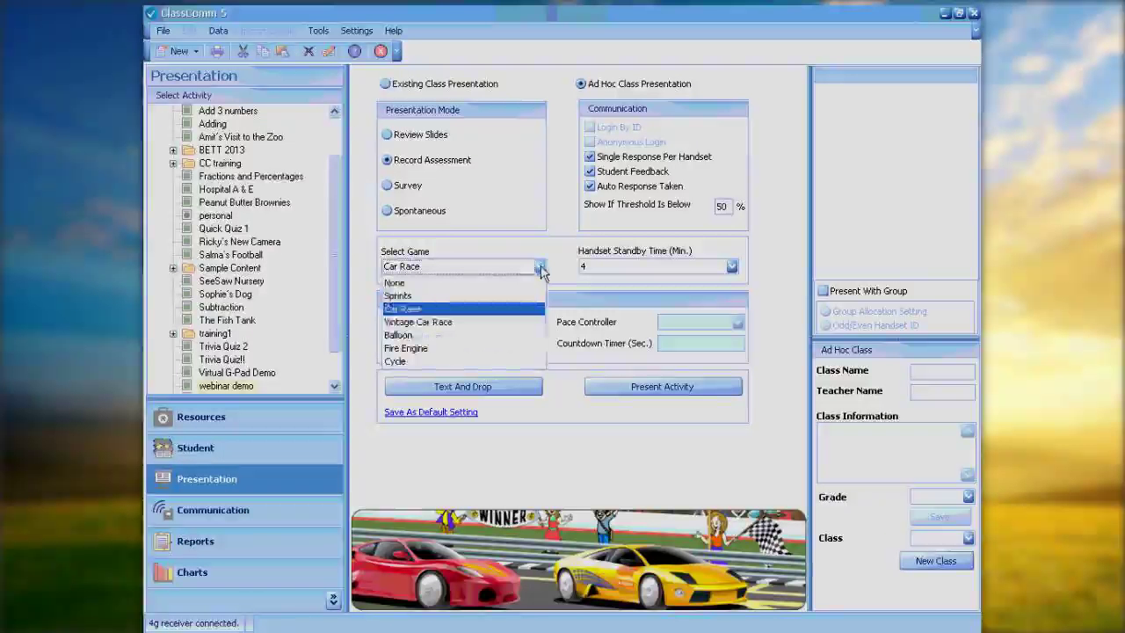
left_click(420, 324)
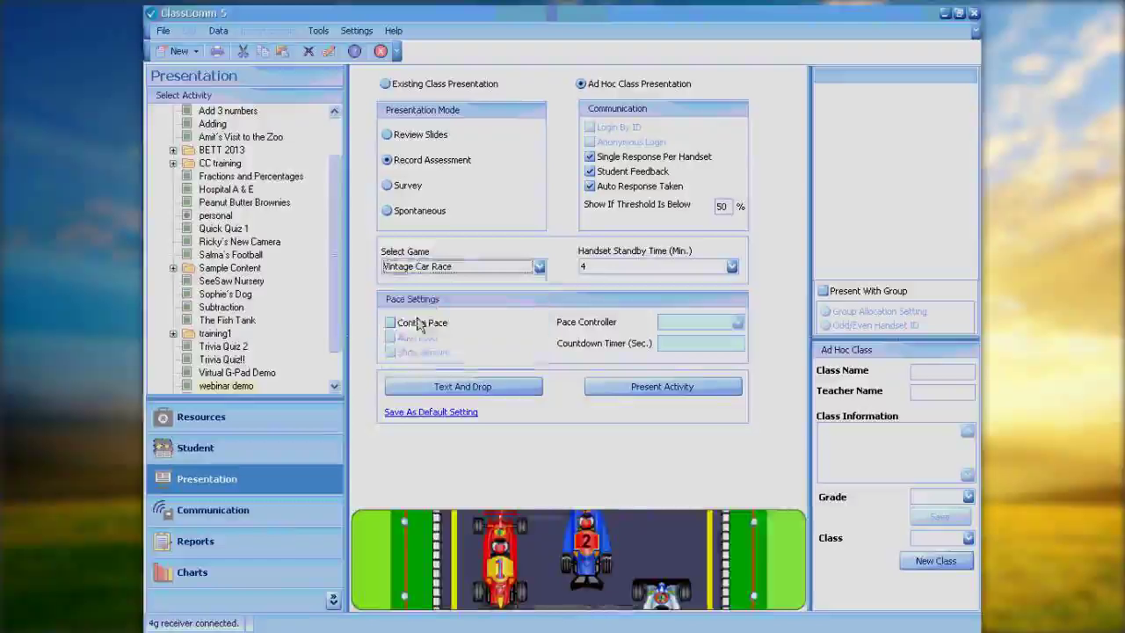
left_click(540, 267)
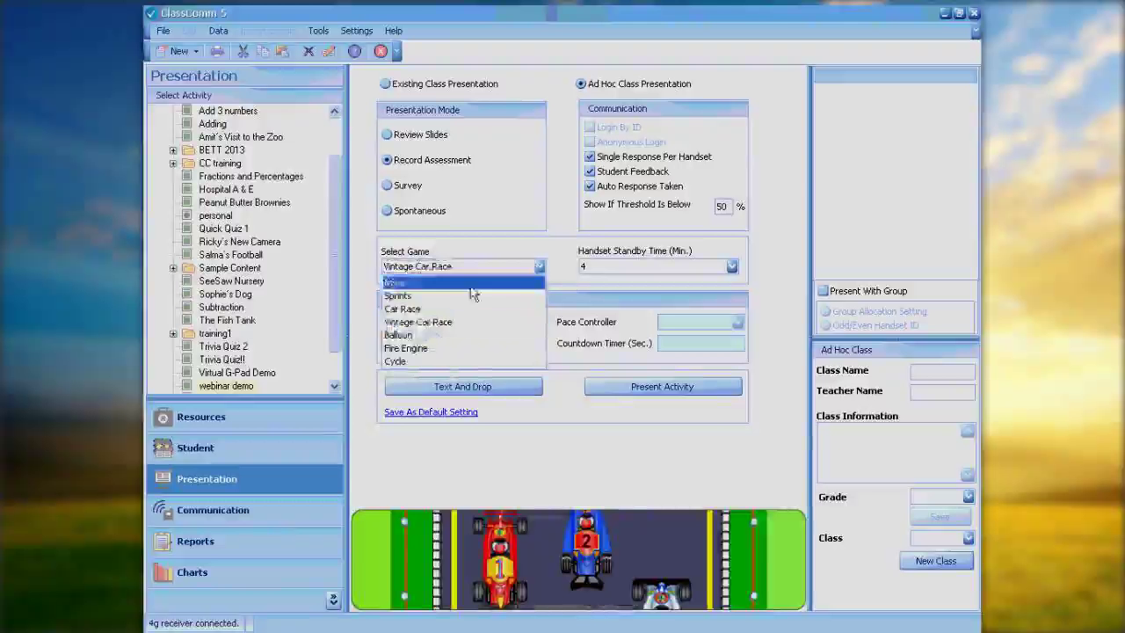
left_click(421, 337)
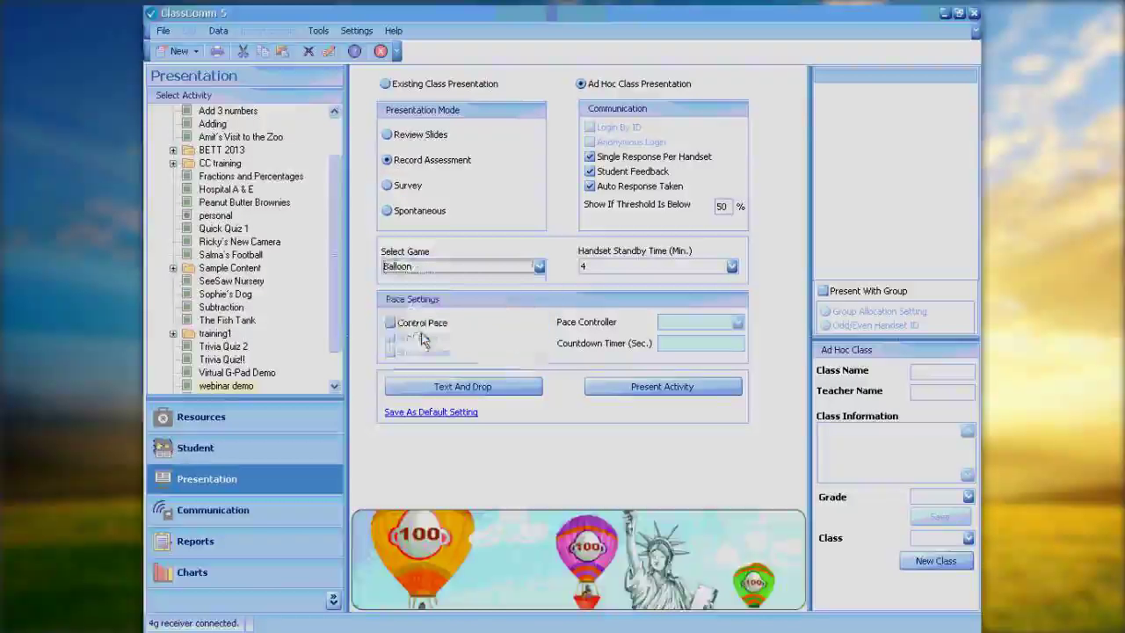
left_click(539, 267)
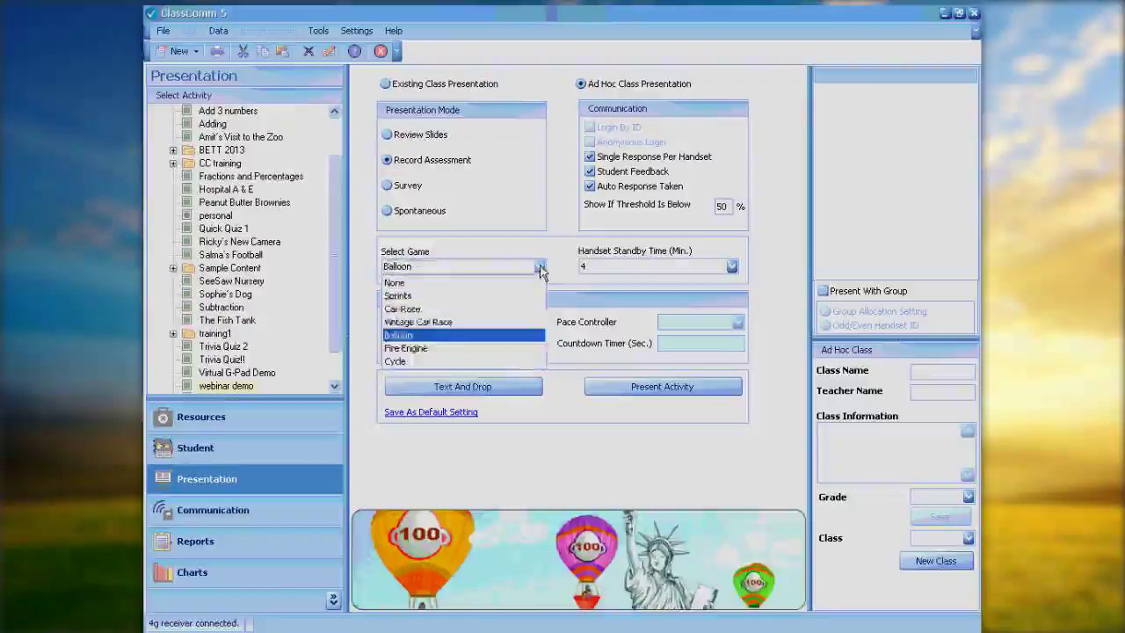
left_click(413, 348)
left_click(539, 268)
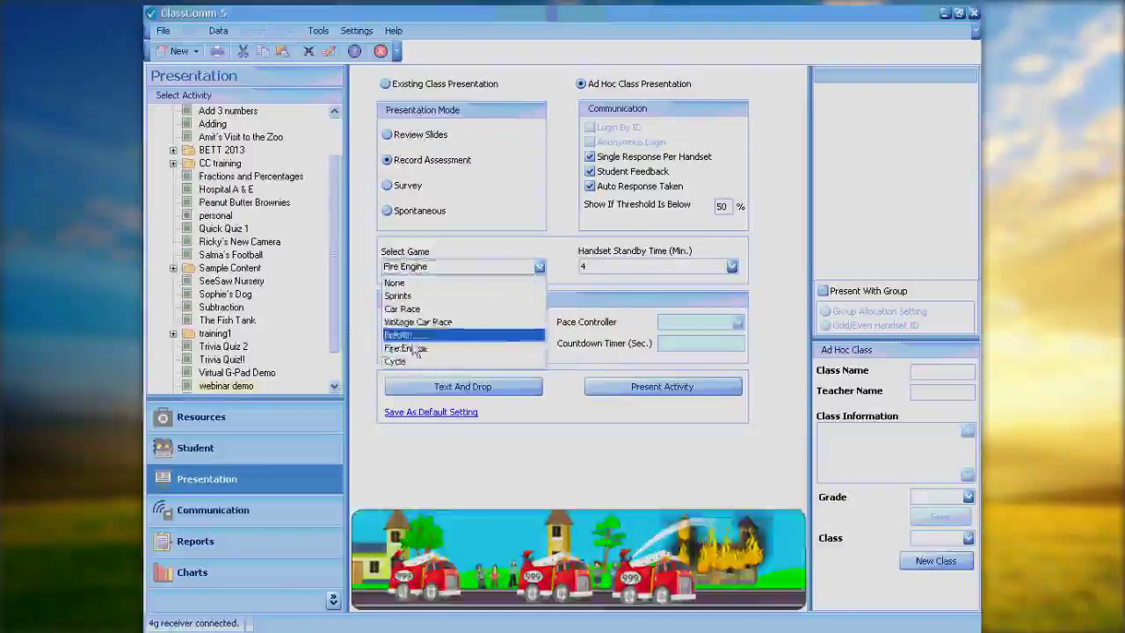
left_click(410, 362)
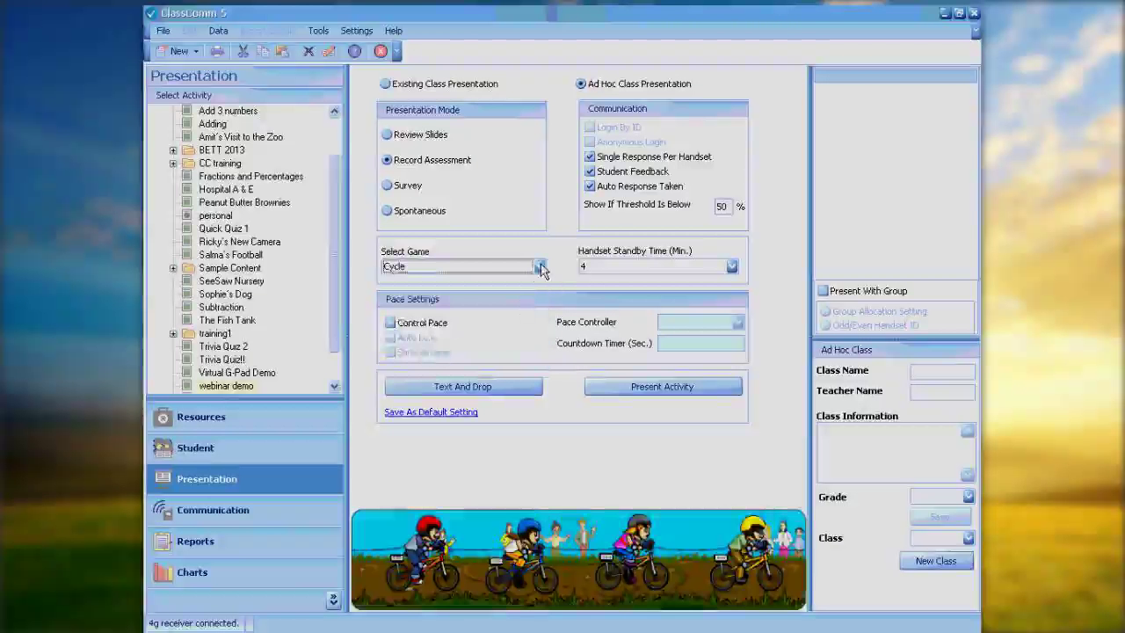
- Choose the Sprints game and save the presentation options as the default setting
left_click(539, 268)
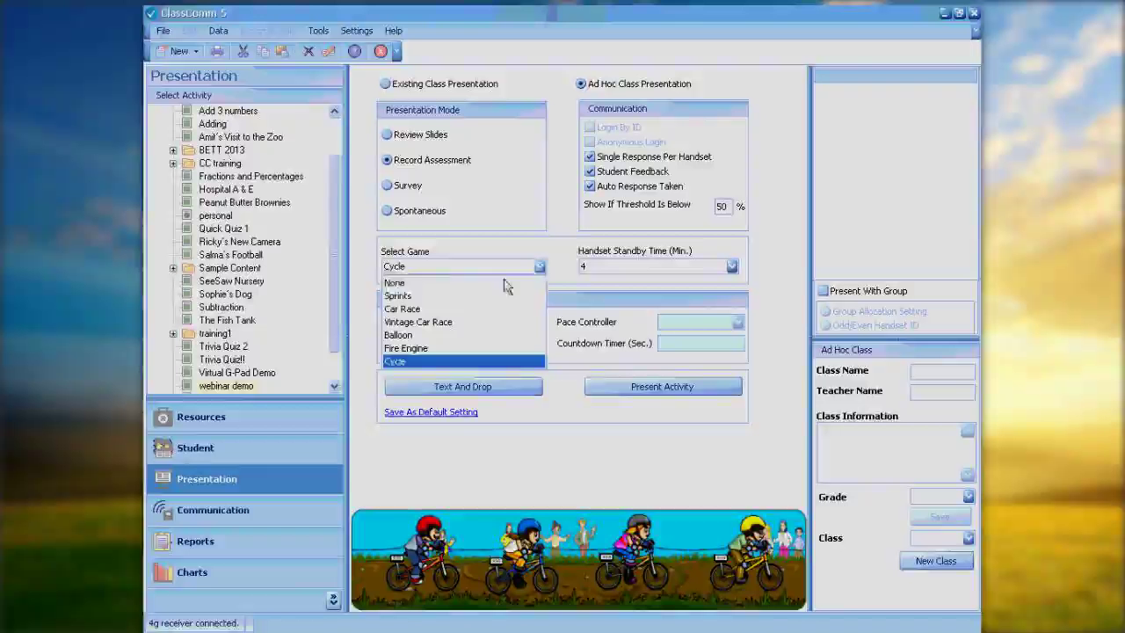
left_click(400, 296)
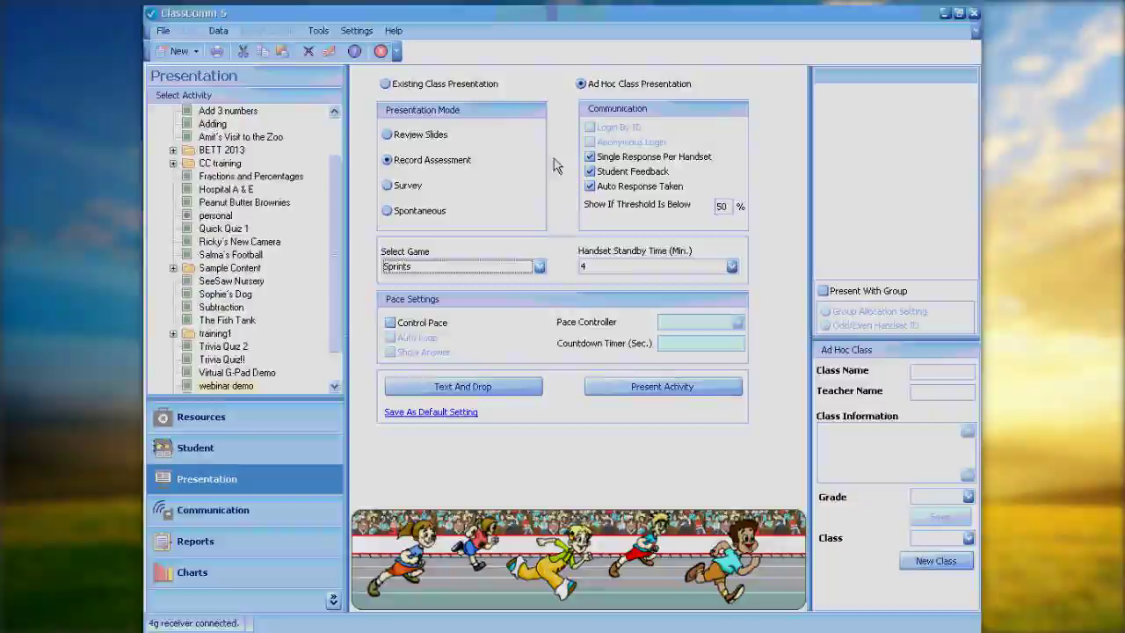
left_click(451, 411)
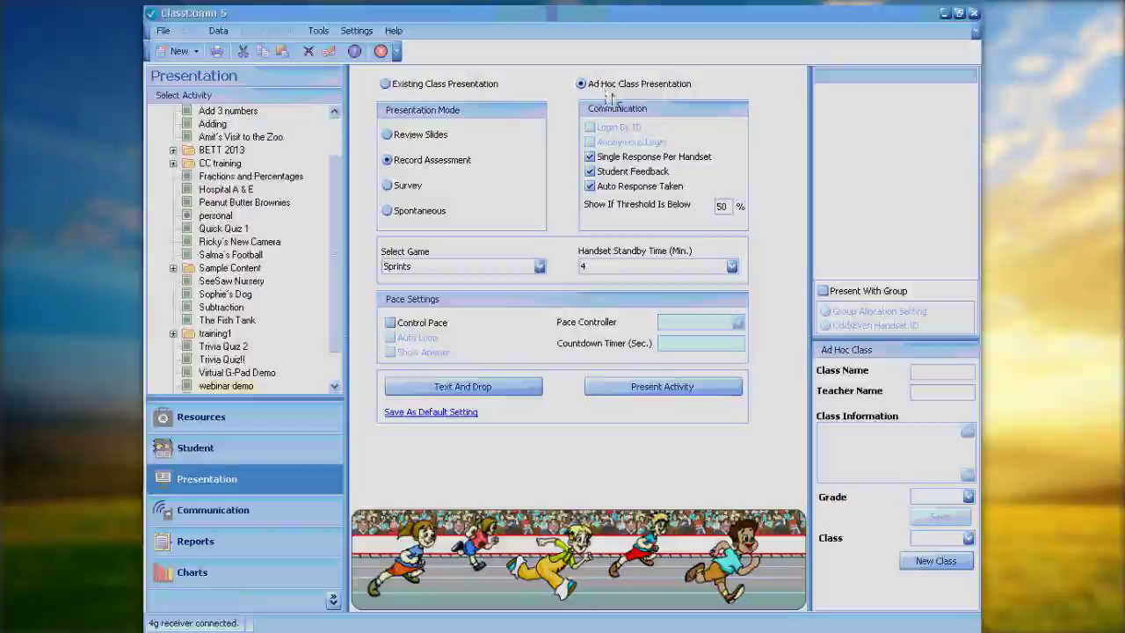
- Create a new ad hoc class by capturing the student names sent from the handsets
left_click(931, 564)
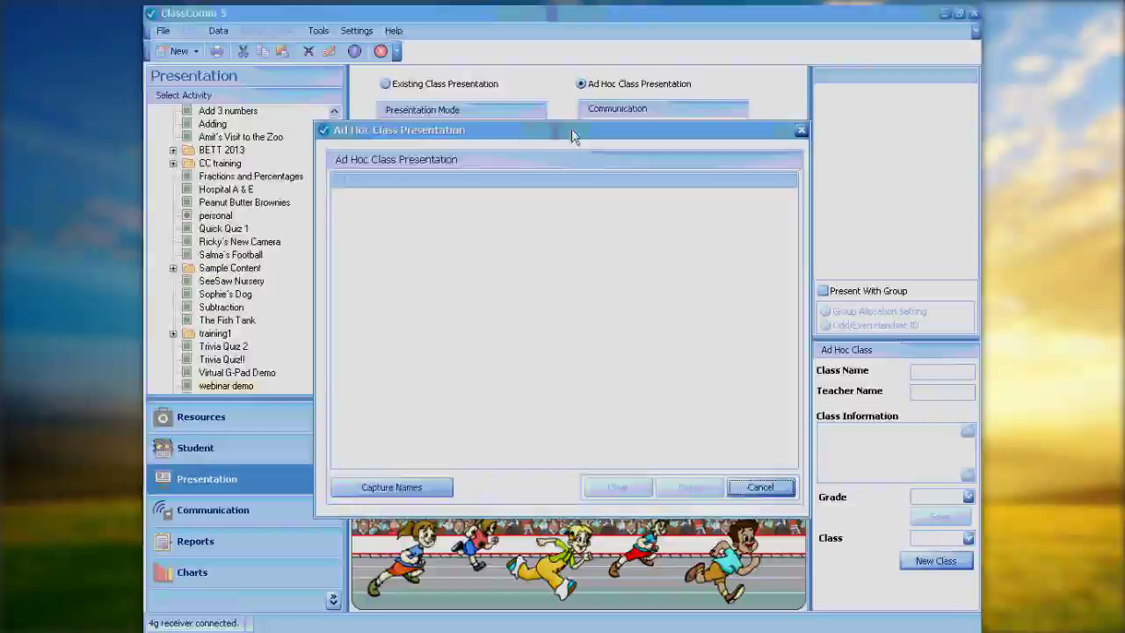
left_click_drag(571, 137, 575, 88)
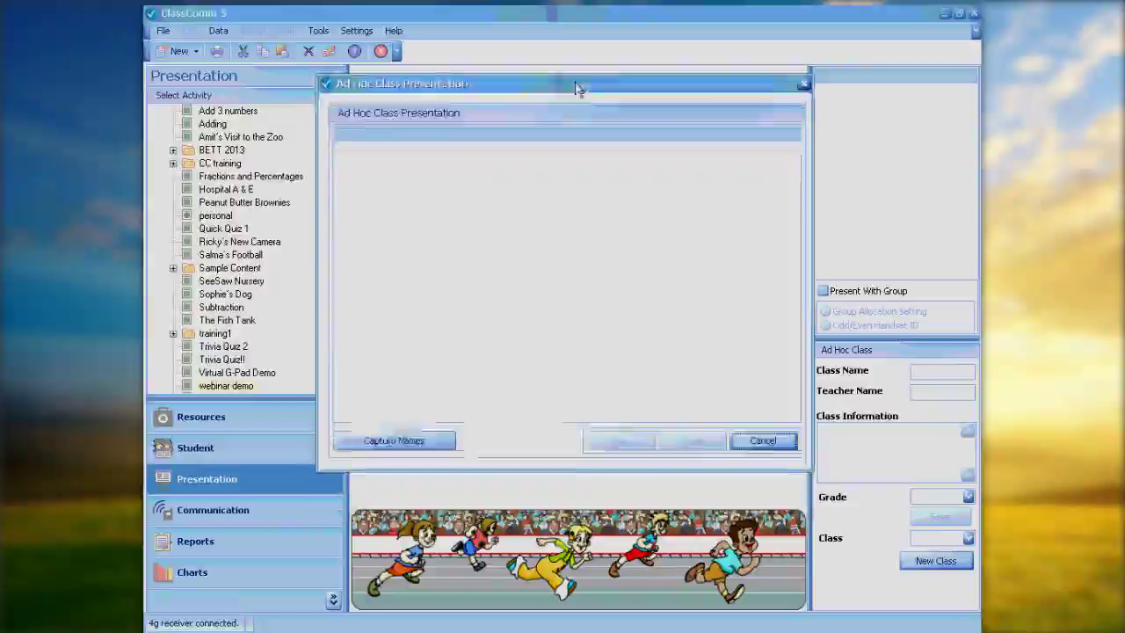
left_click(402, 444)
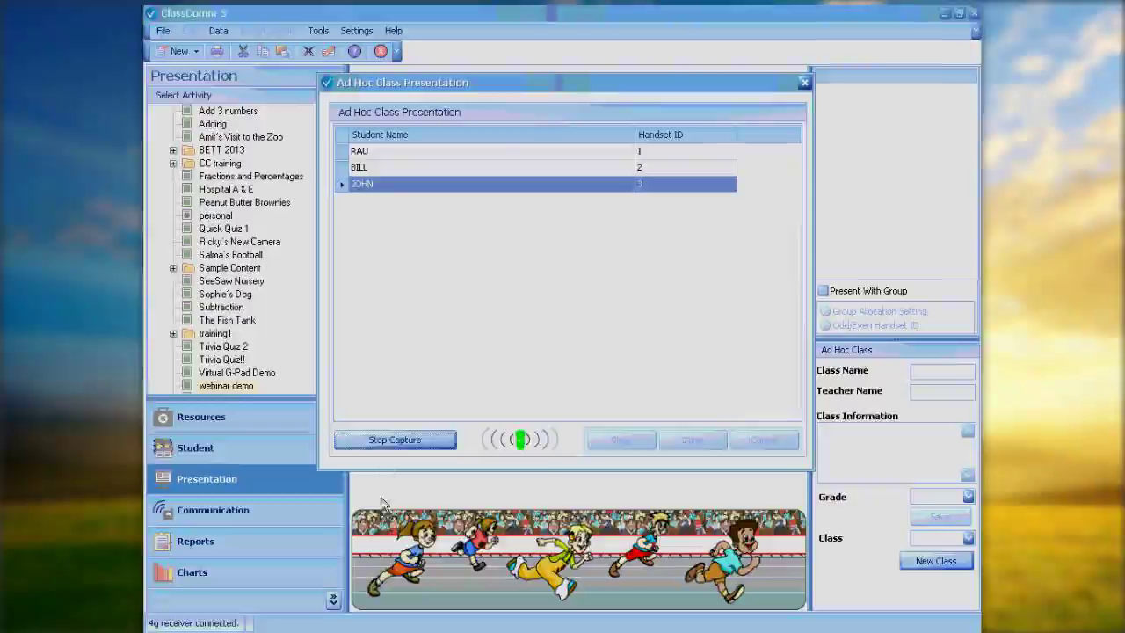
left_click(411, 444)
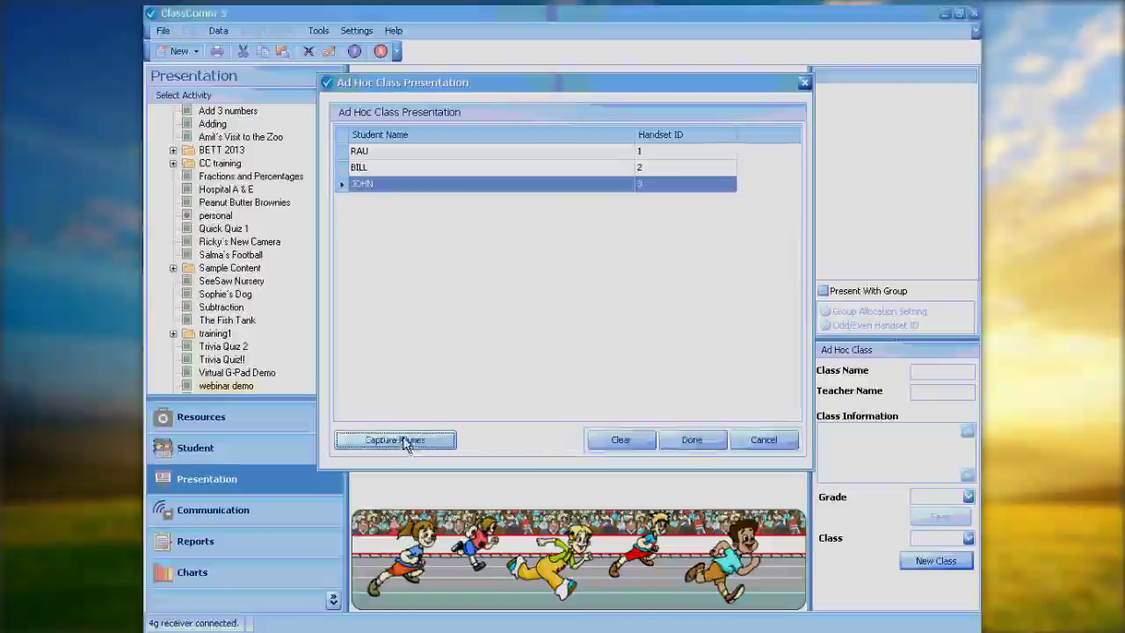
left_click(690, 440)
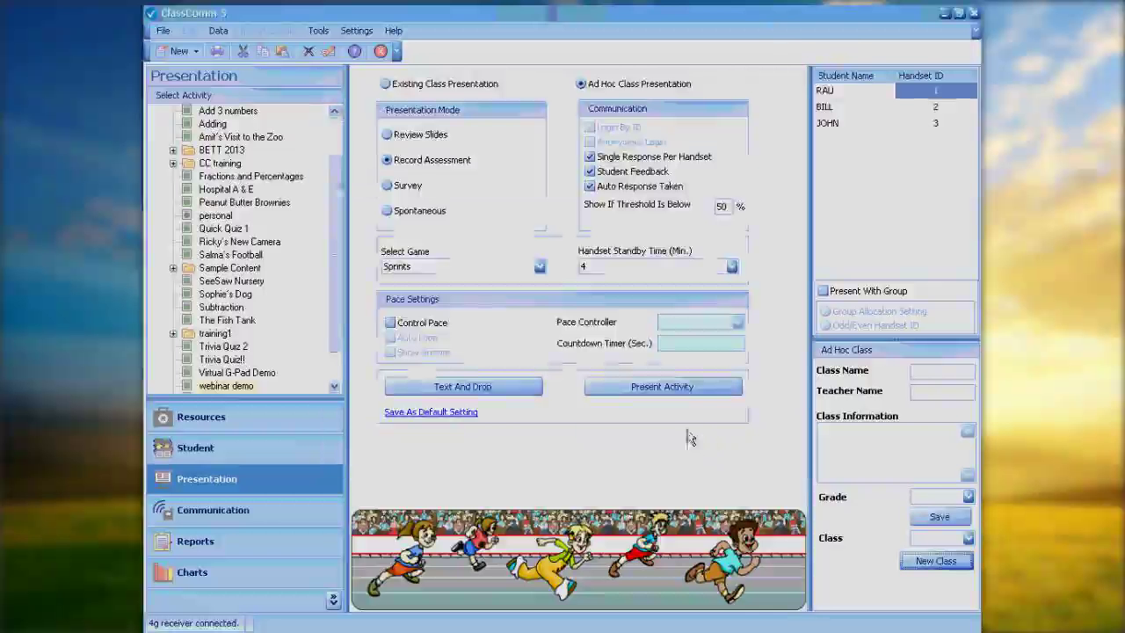
- Name the ad hoc class "demo 1", enter the teacher's name and save the class
left_click(932, 372)
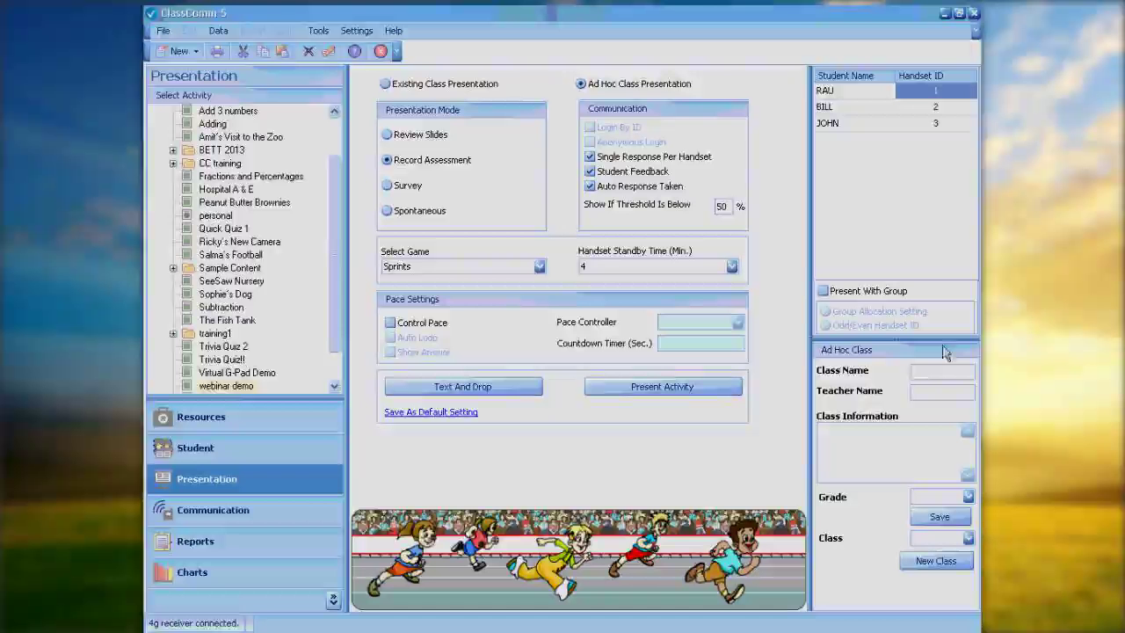
type("demo 1")
left_click(924, 388)
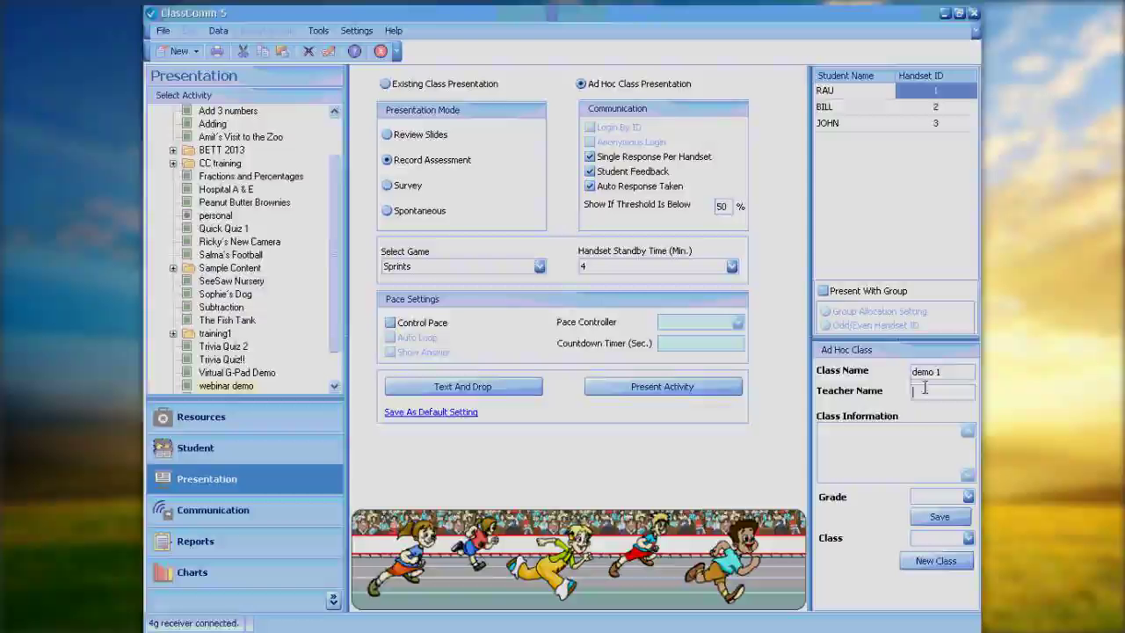
type("JN")
left_click(937, 518)
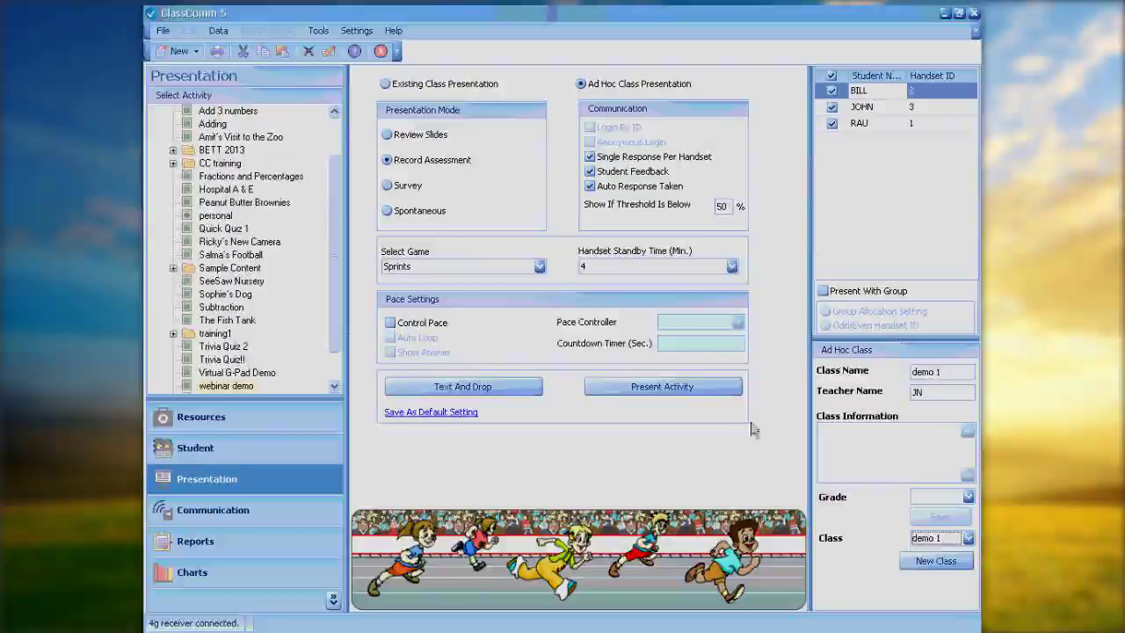
- Start presenting the "webinar demo" activity to the ad hoc class
left_click(661, 392)
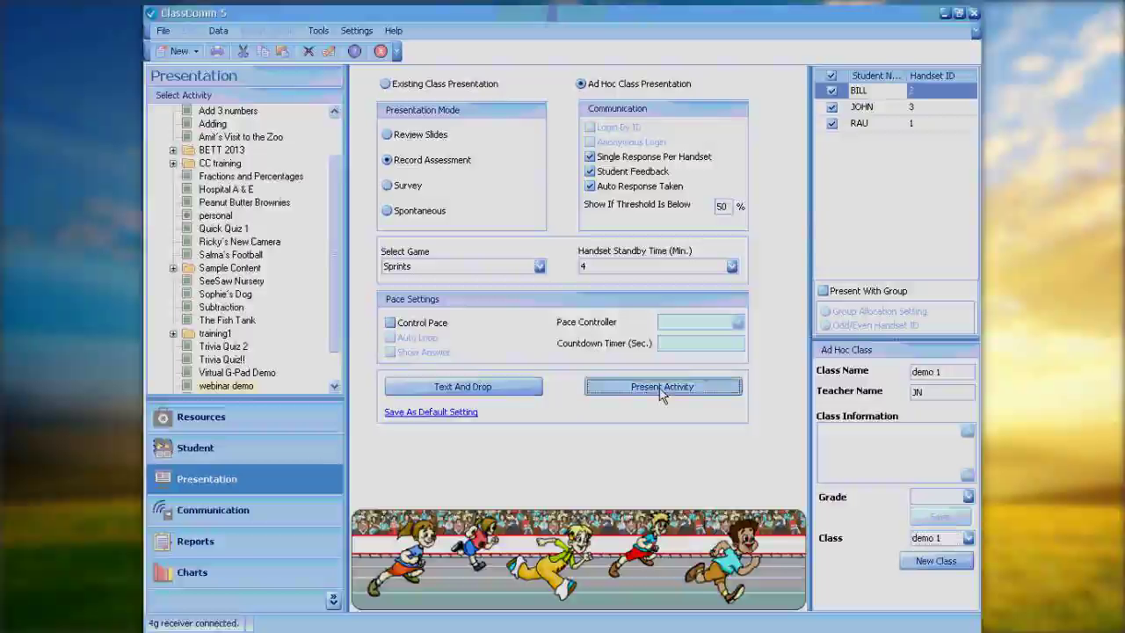